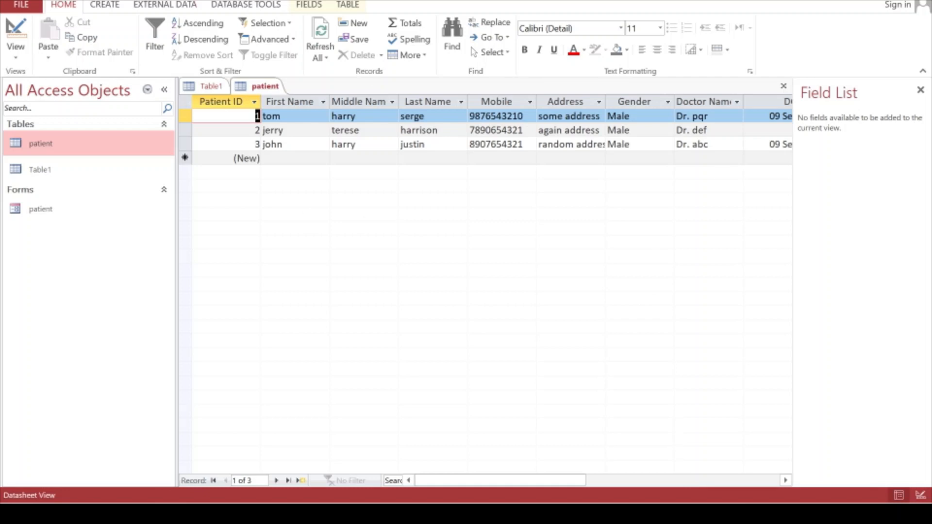
Start a new record in the patient table and enter the patient's first, middle and last names.
left_click(114, 5)
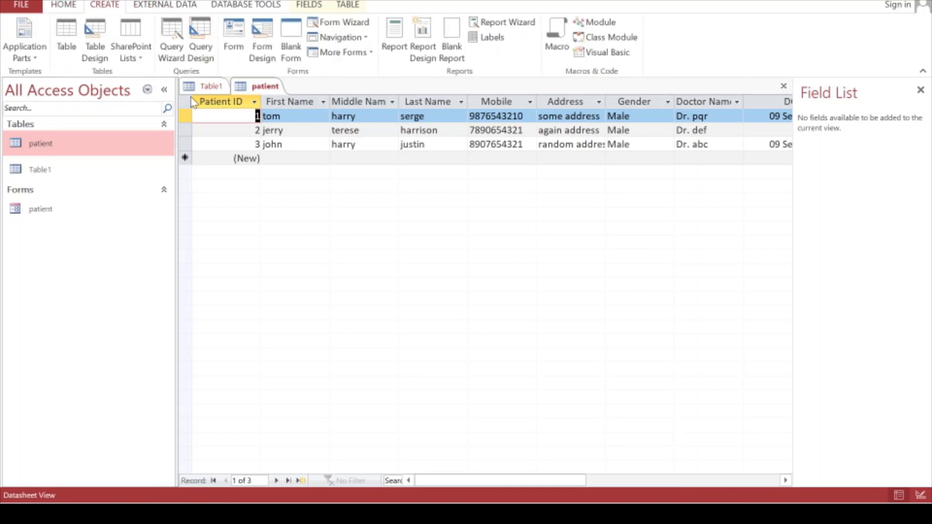
left_click(296, 158)
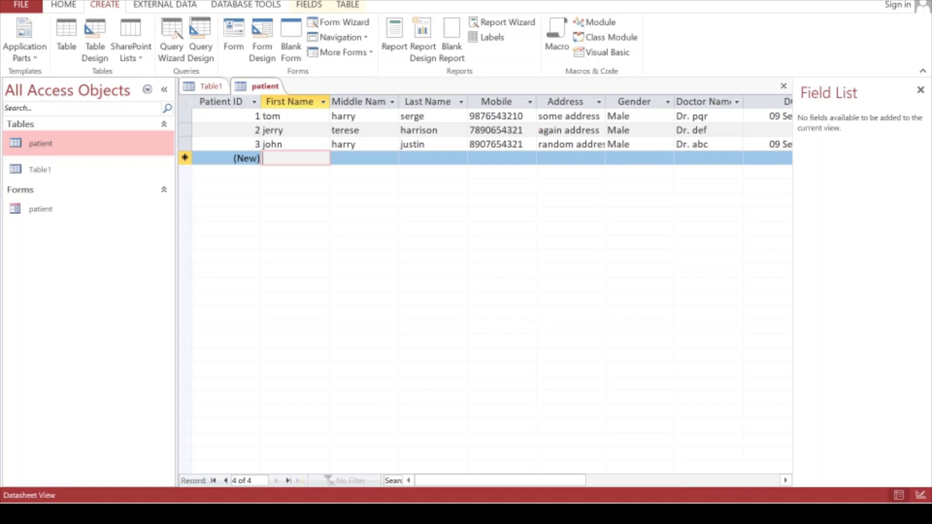
left_click(612, 158)
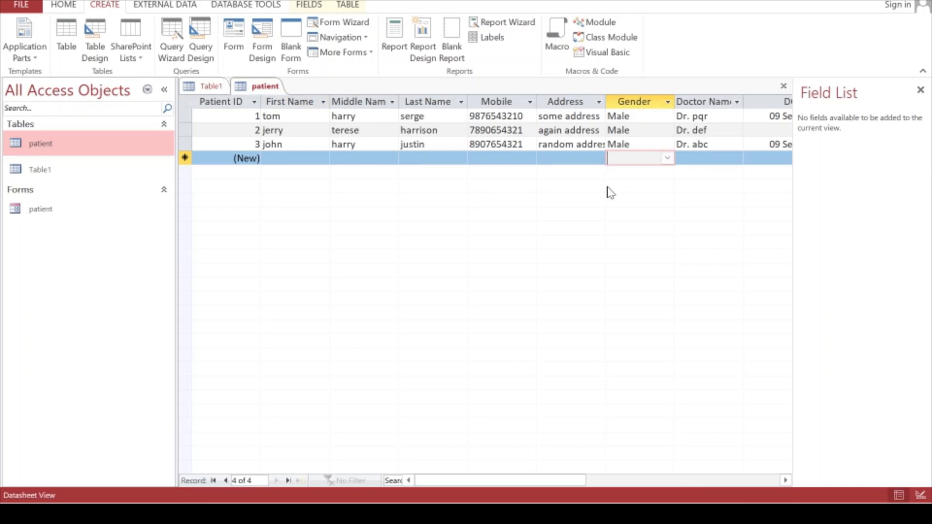
left_click(295, 158)
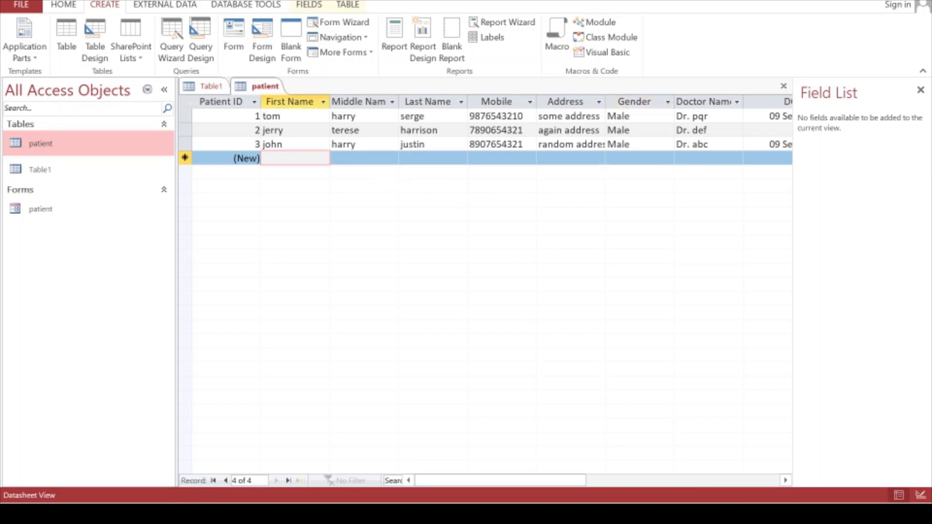
type("st")
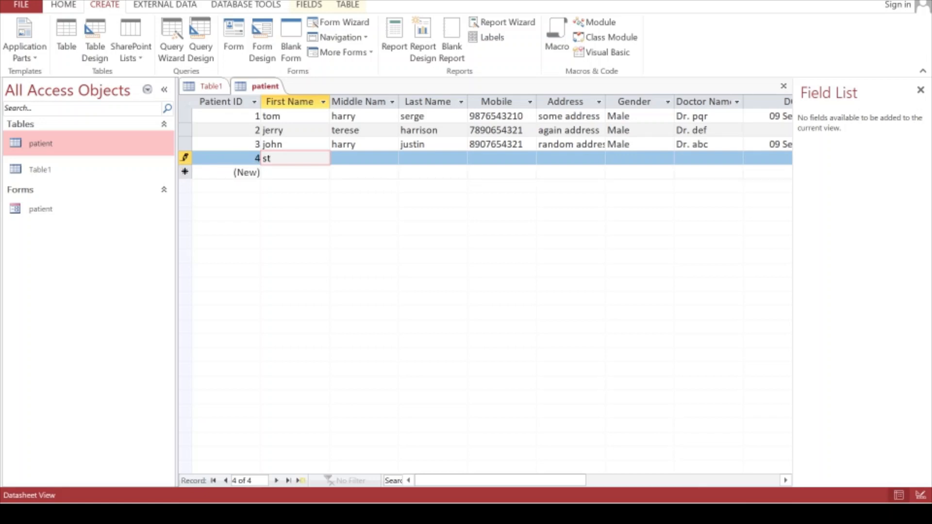
type("anza")
key("Tab")
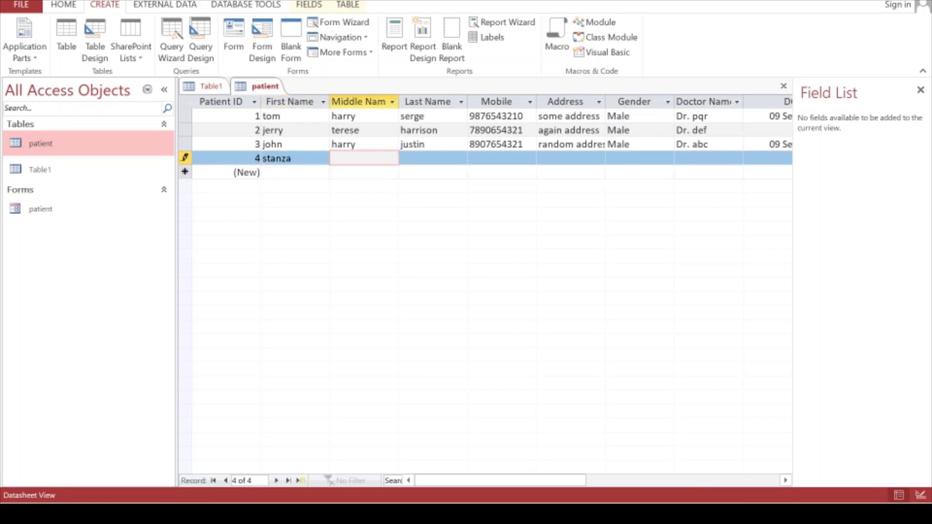
type("tom")
key("Tab")
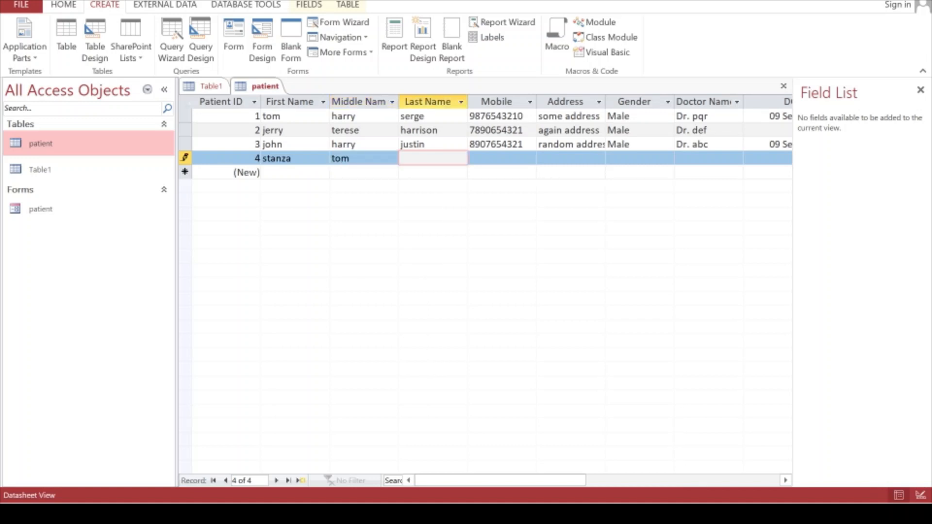
type("dave")
key("Tab")
Fill in the new patient's mobile number, enter "address" as the address, and set the gender to Female.
type("98765")
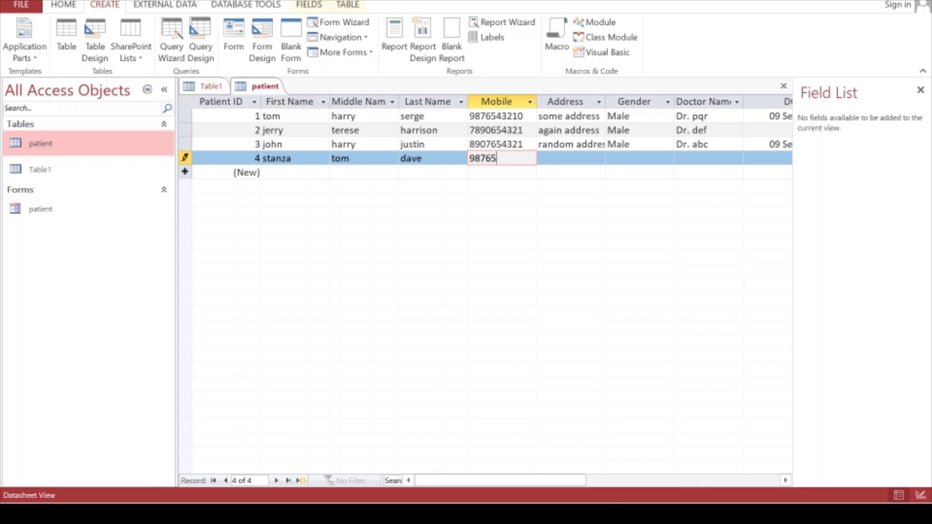
type("12340")
key("Tab")
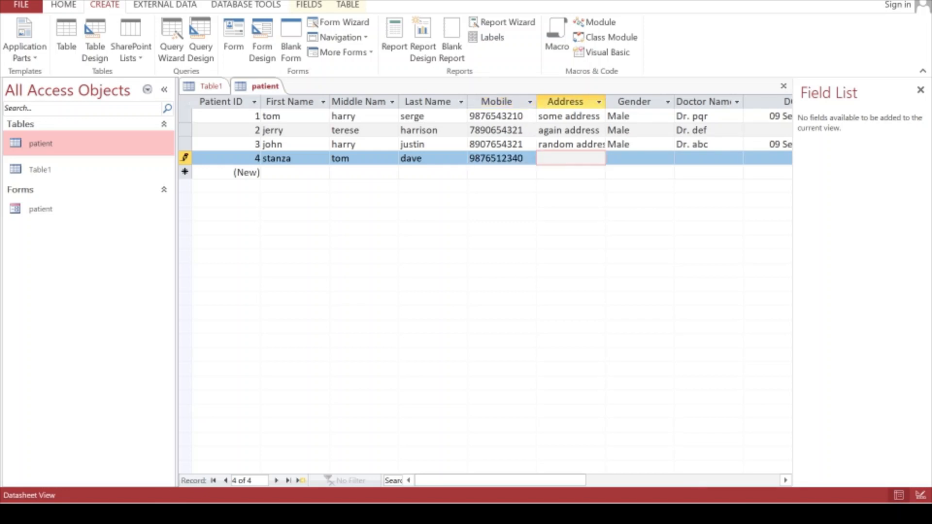
type("address")
key("Tab")
left_click(667, 158)
left_click(659, 187)
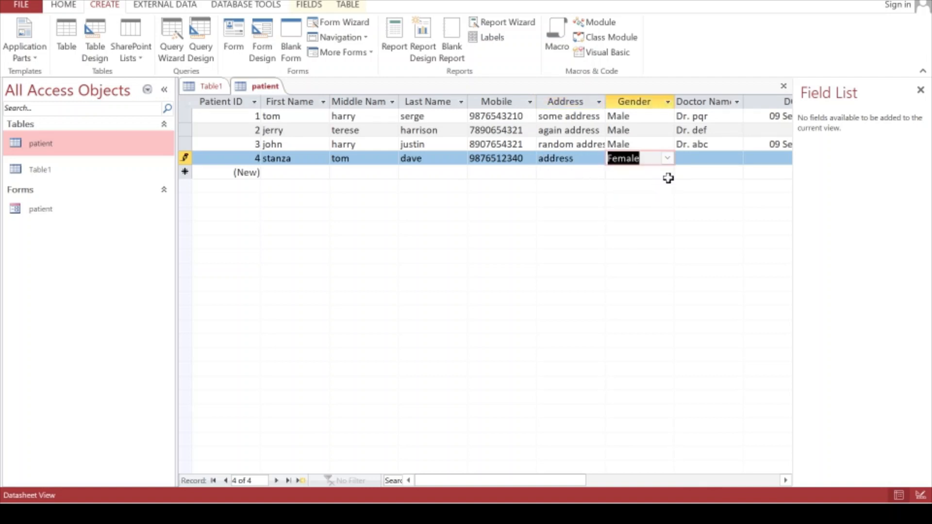
Close the Field List and assign Dr. abc as the new patient's doctor.
left_click_drag(794, 192, 833, 196)
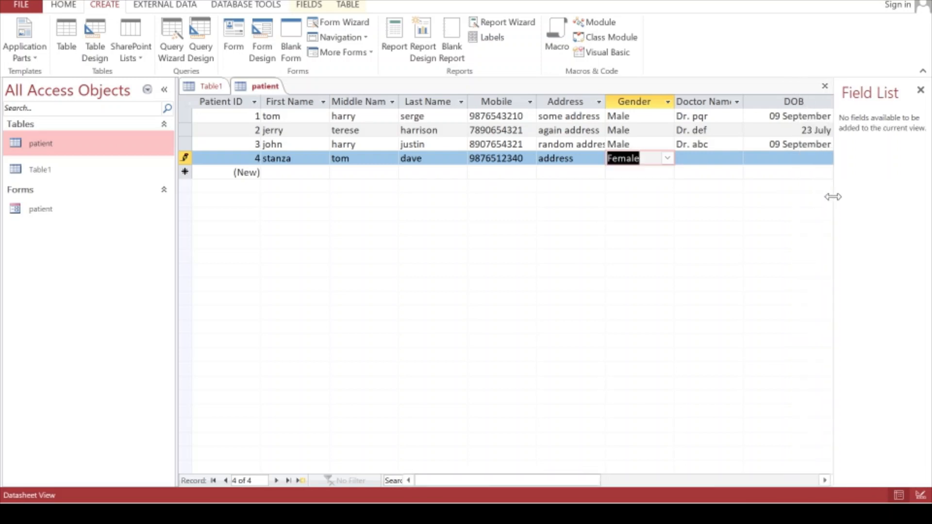
left_click(920, 90)
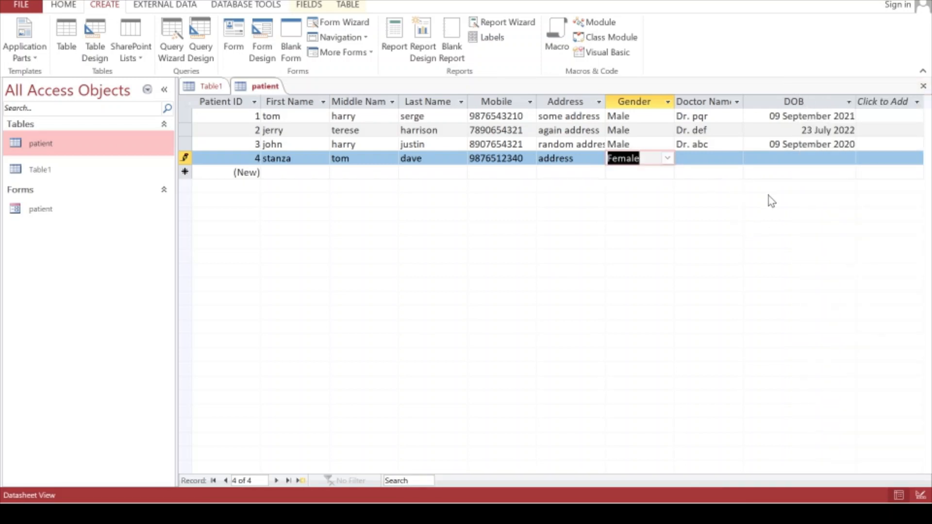
left_click(697, 160)
left_click(736, 159)
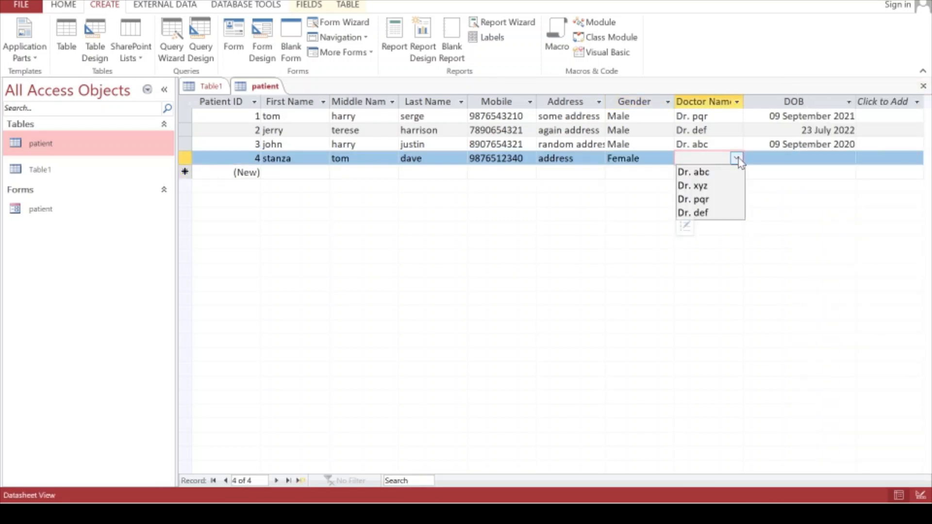
left_click(720, 173)
Pick the new patient's date of birth from the calendar and save the record.
left_click(796, 158)
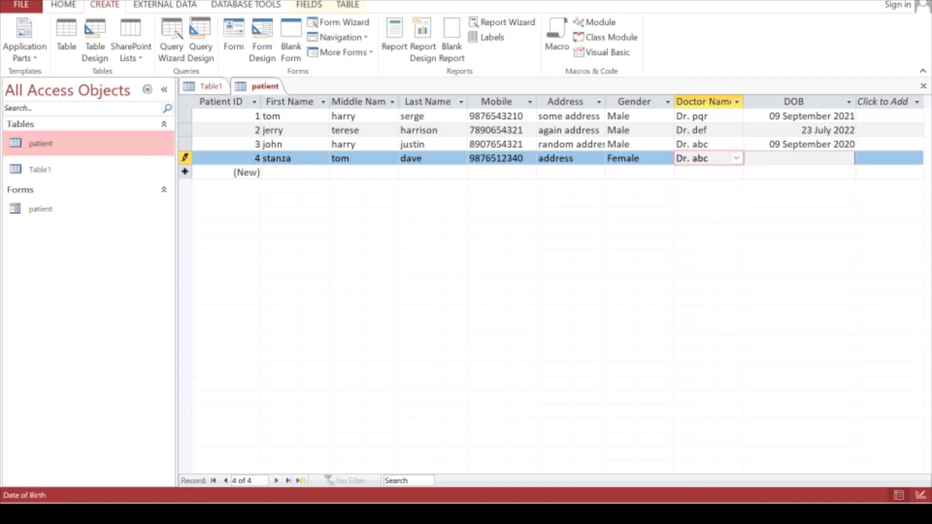
left_click(861, 158)
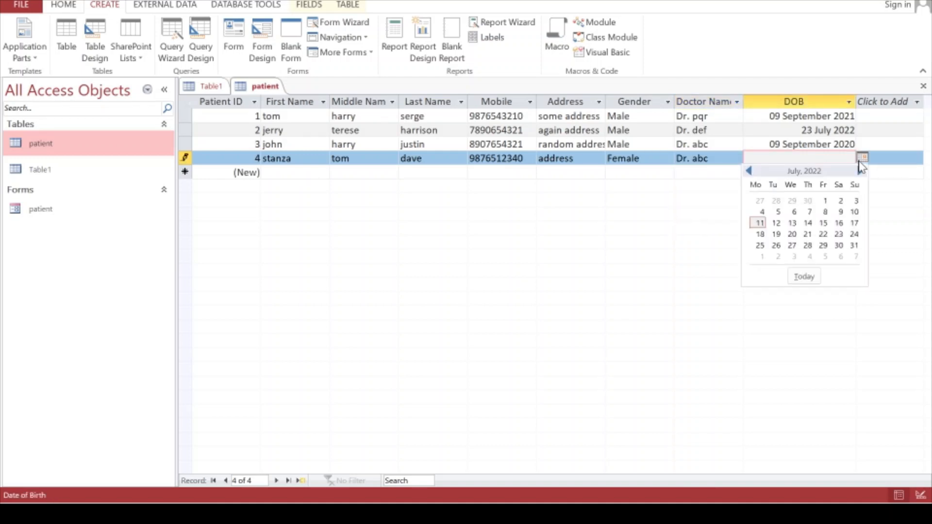
left_click(807, 223)
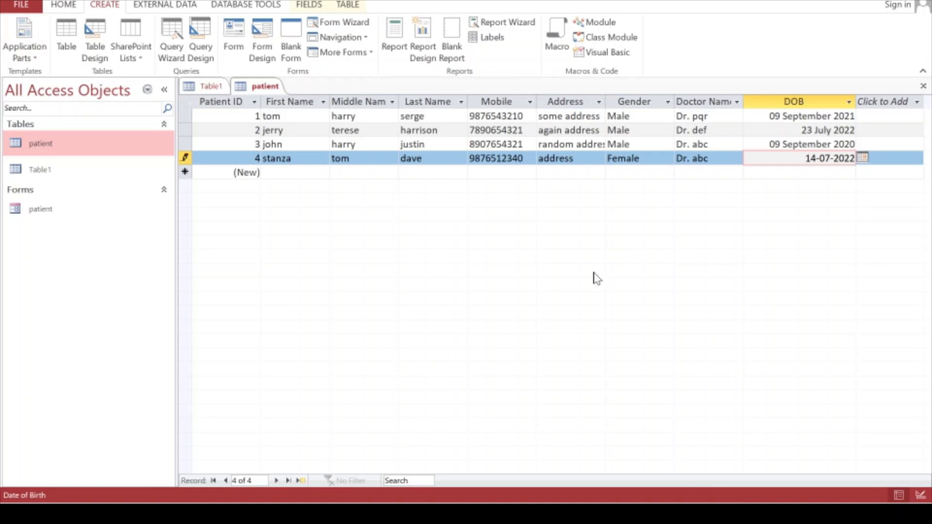
key("ctrl+s")
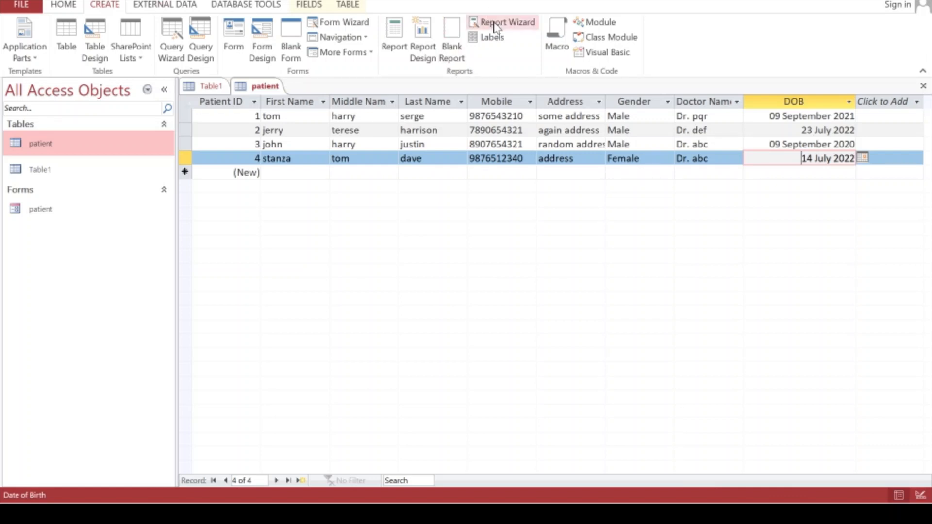
Start the Report Wizard on the patient table and add the First Name and Last Name fields to the report.
left_click(495, 24)
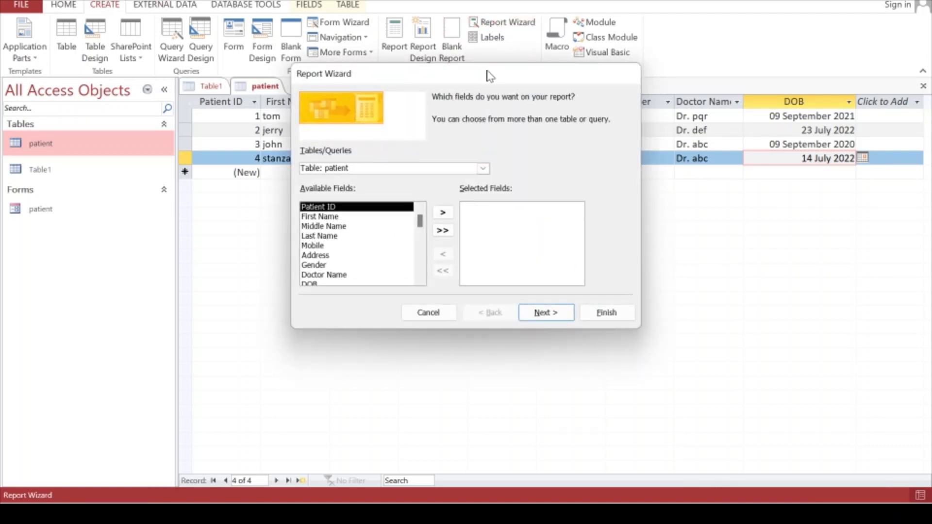
left_click_drag(490, 76, 481, 53)
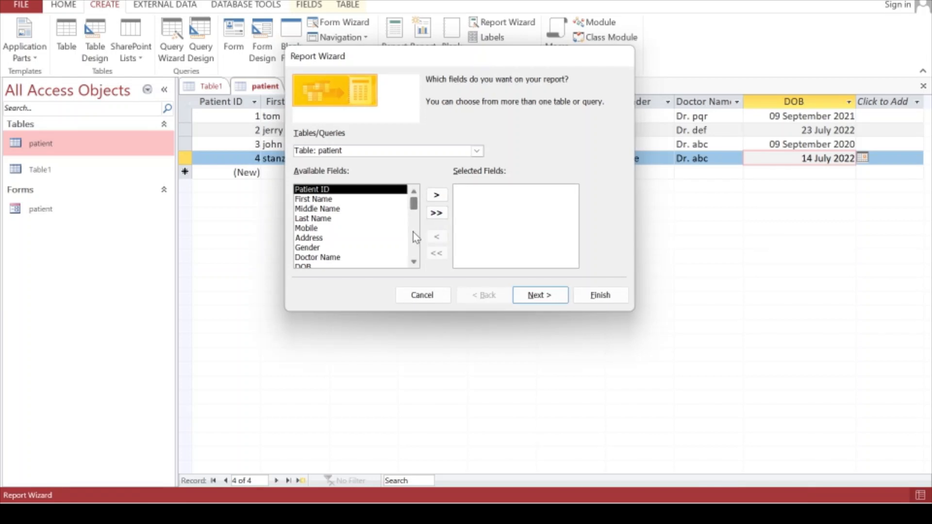
left_click(326, 199)
left_click(327, 219)
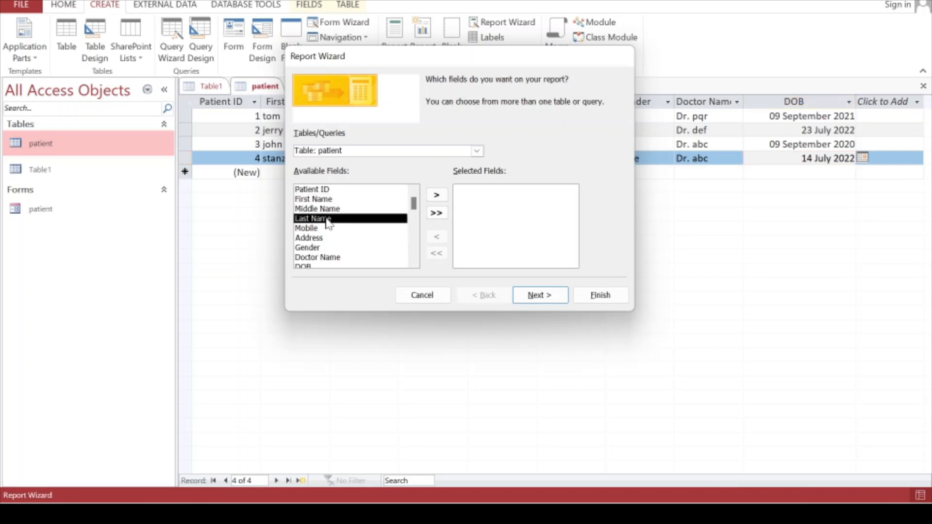
left_click(326, 199)
left_click(436, 195)
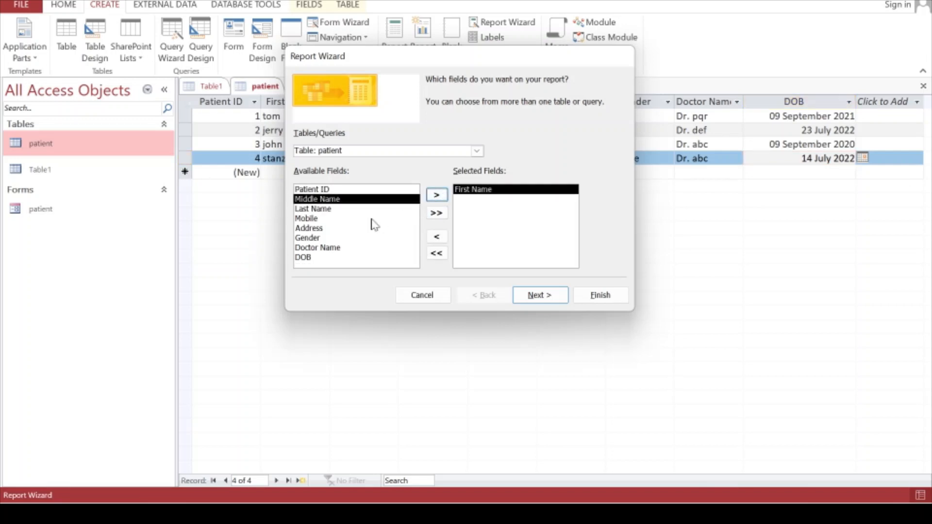
left_click(330, 208)
left_click(436, 195)
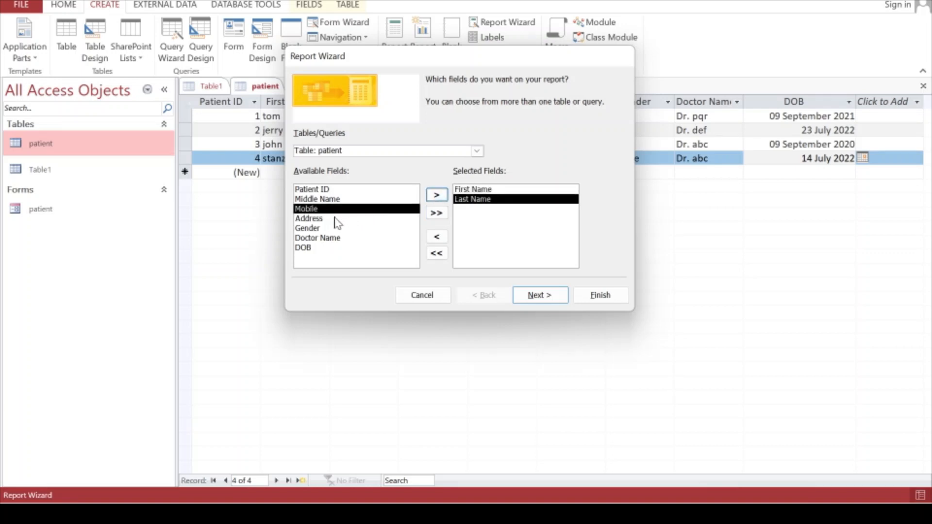
Add the Mobile, Gender and Doctor Name fields to the report and proceed to the grouping options.
left_click(436, 197)
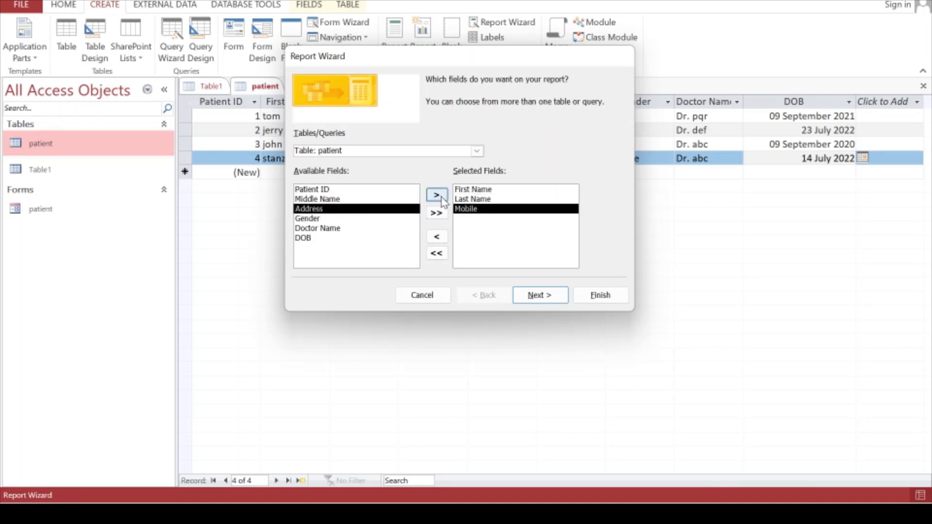
left_click(369, 219)
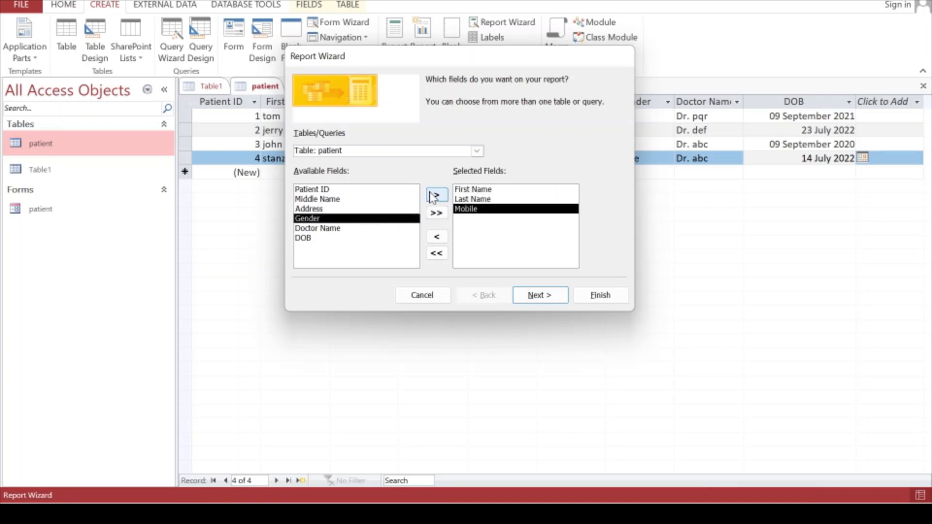
left_click(434, 195)
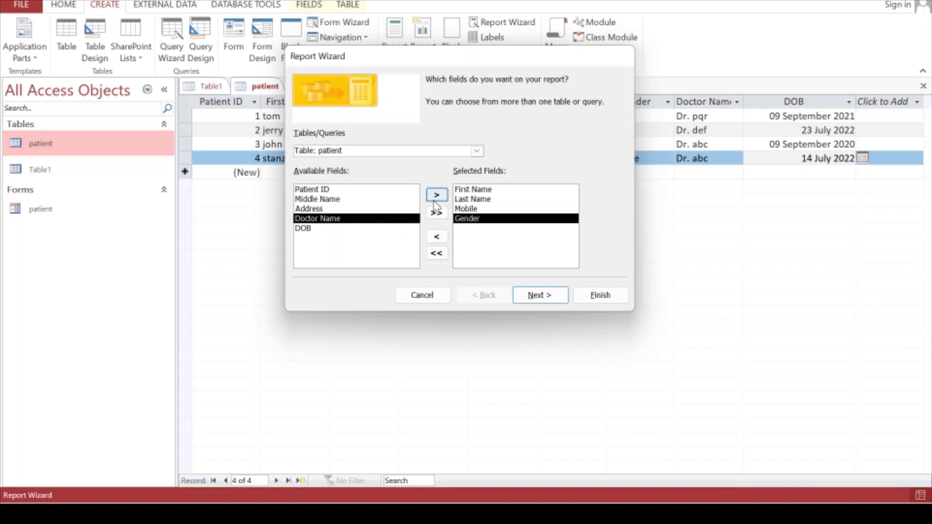
left_click(436, 196)
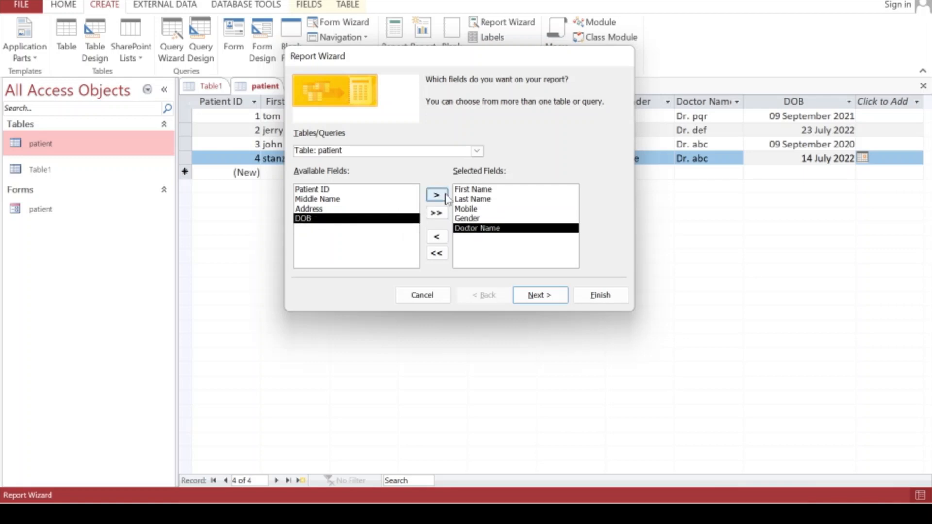
left_click(539, 296)
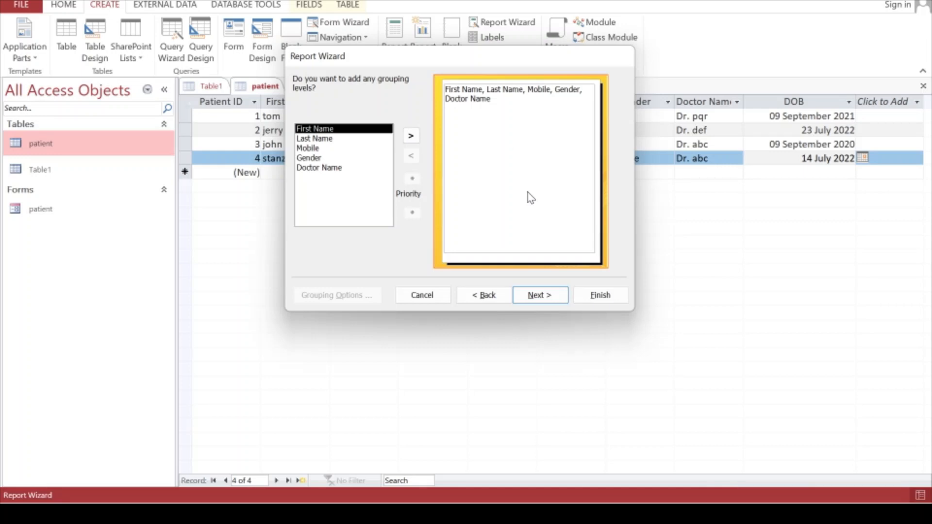
Group the report by Gender and proceed to the sort options.
left_click(311, 159)
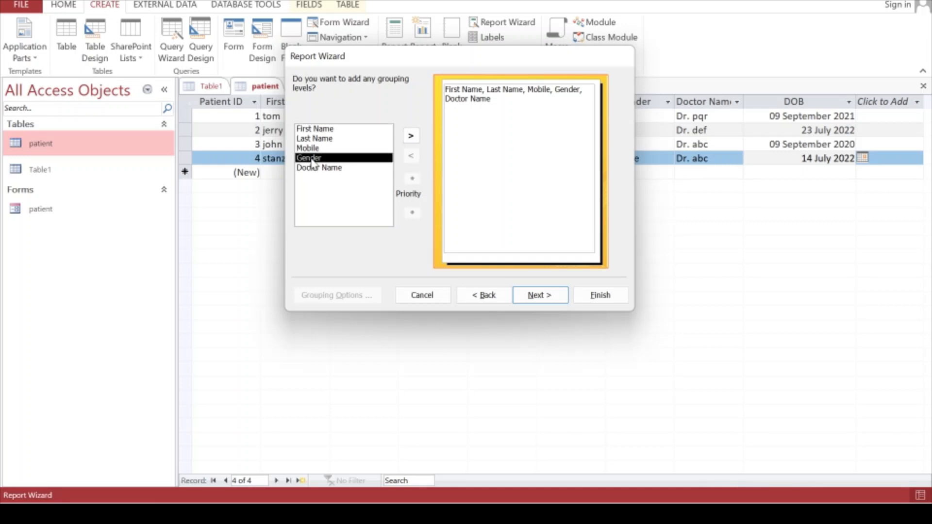
left_click(411, 138)
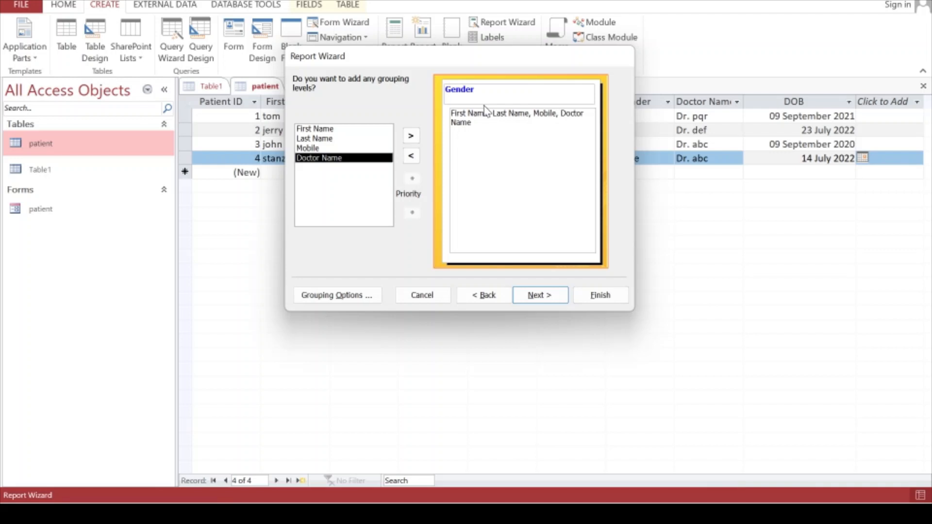
left_click(538, 296)
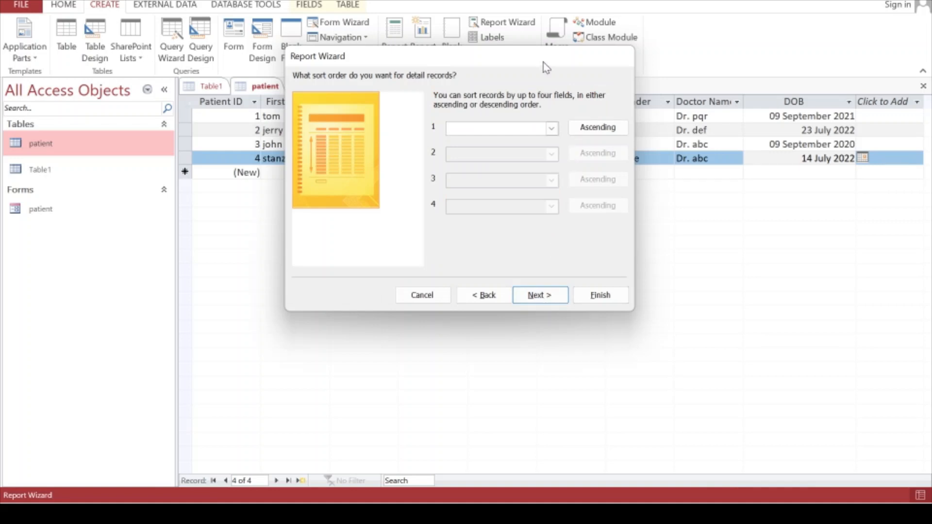
Sort the report's detail records by First Name in descending order.
left_click_drag(543, 62, 600, 161)
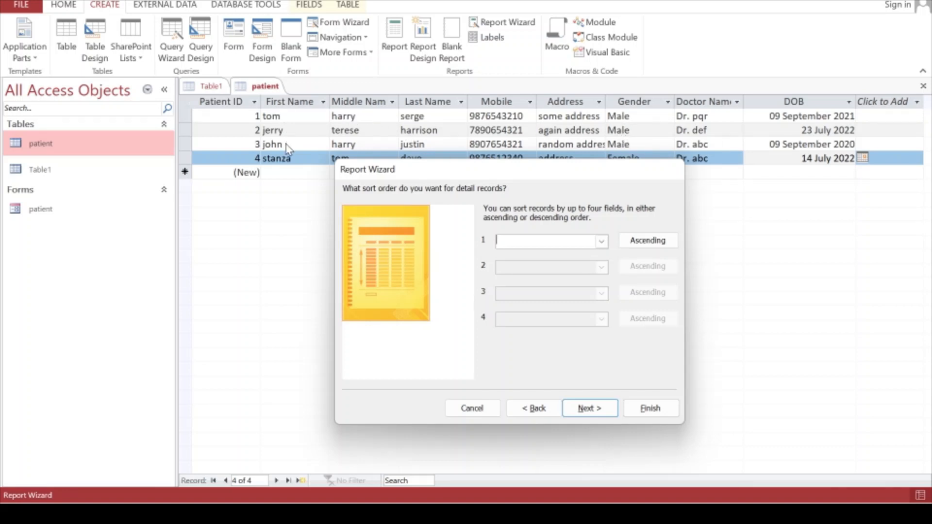
left_click_drag(523, 176, 502, 98)
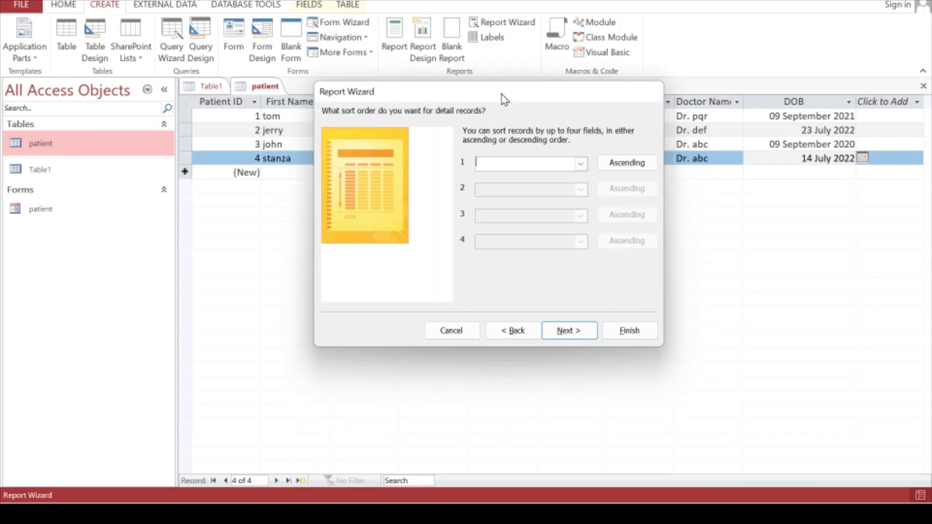
left_click(581, 164)
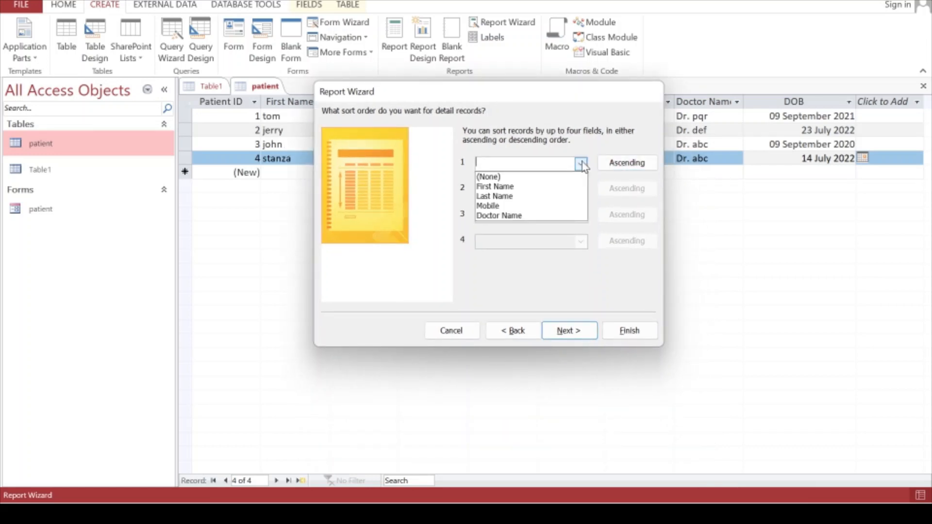
left_click(550, 188)
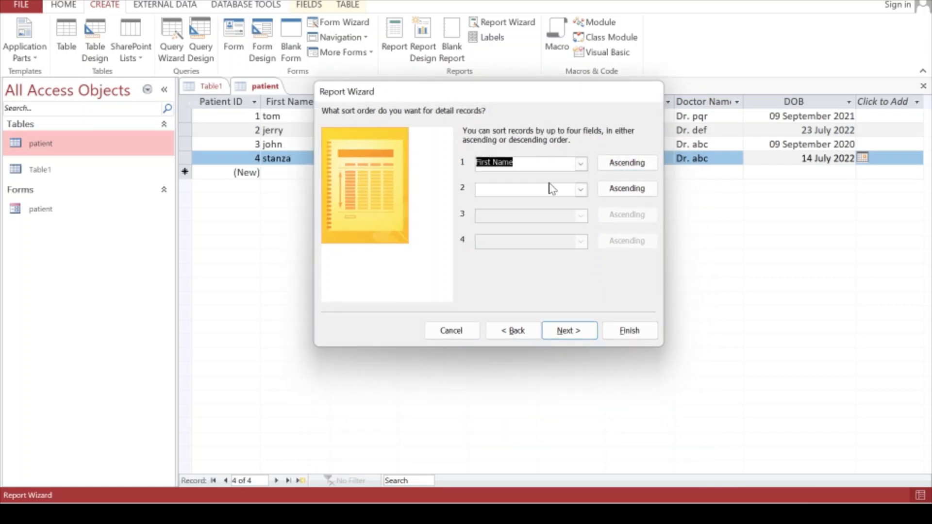
left_click(634, 167)
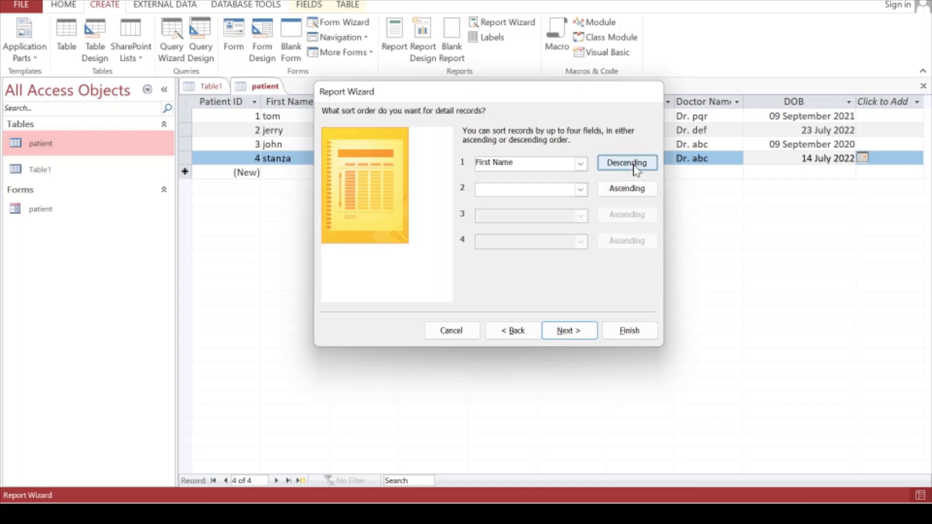
Set the First Name sort order back to ascending and proceed to the layout options.
left_click(633, 167)
left_click(570, 335)
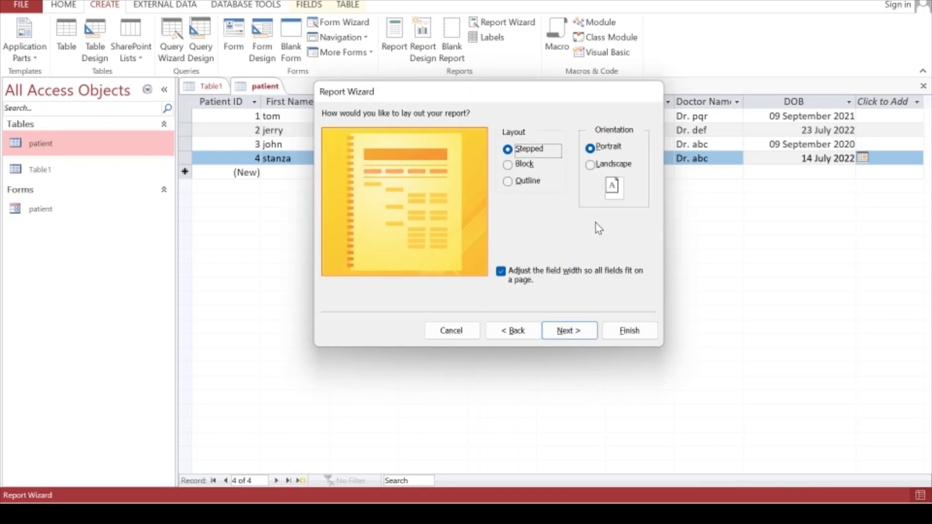
Give the report an Outline layout in Portrait orientation and finish the wizard with a preview, keeping the title patient.
left_click(524, 166)
left_click(529, 182)
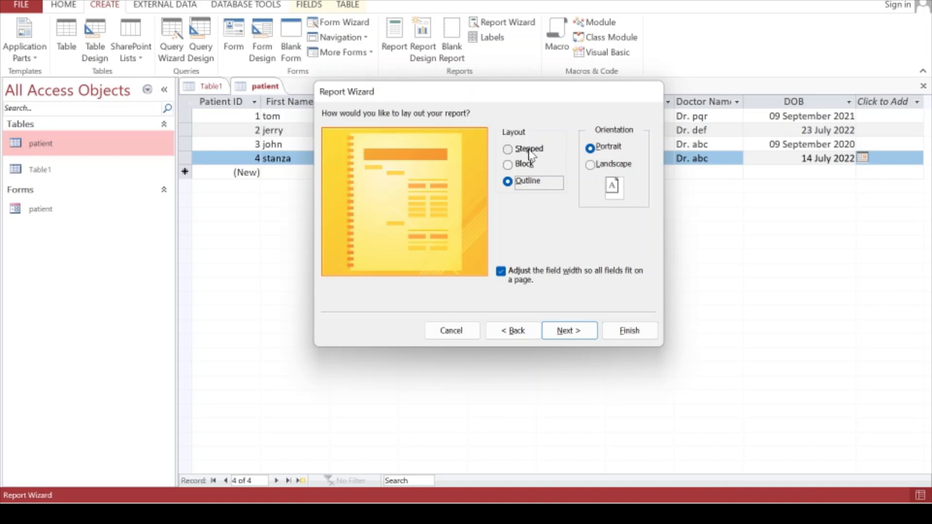
left_click(598, 163)
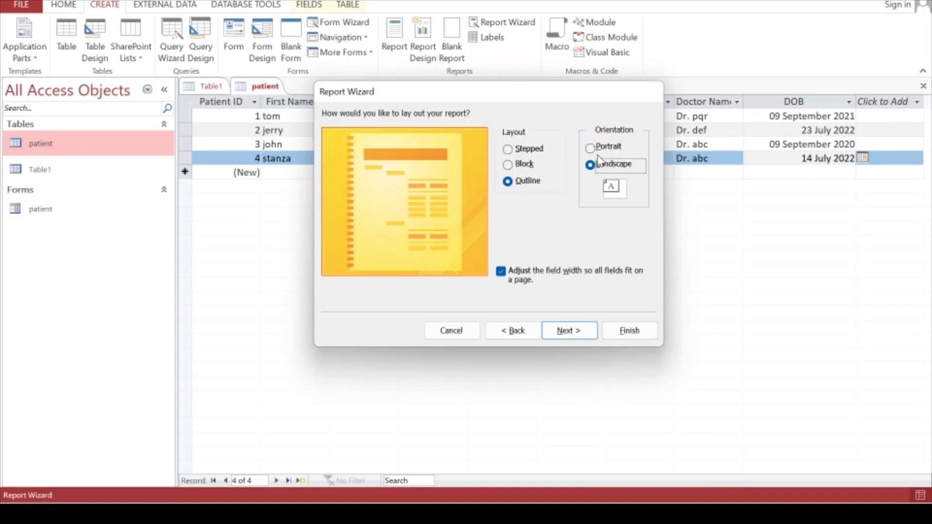
left_click(598, 147)
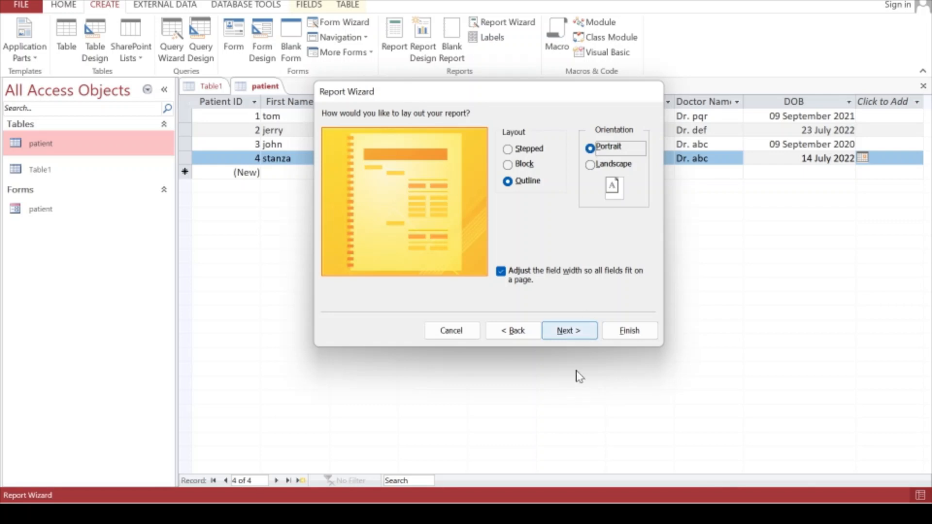
left_click(579, 332)
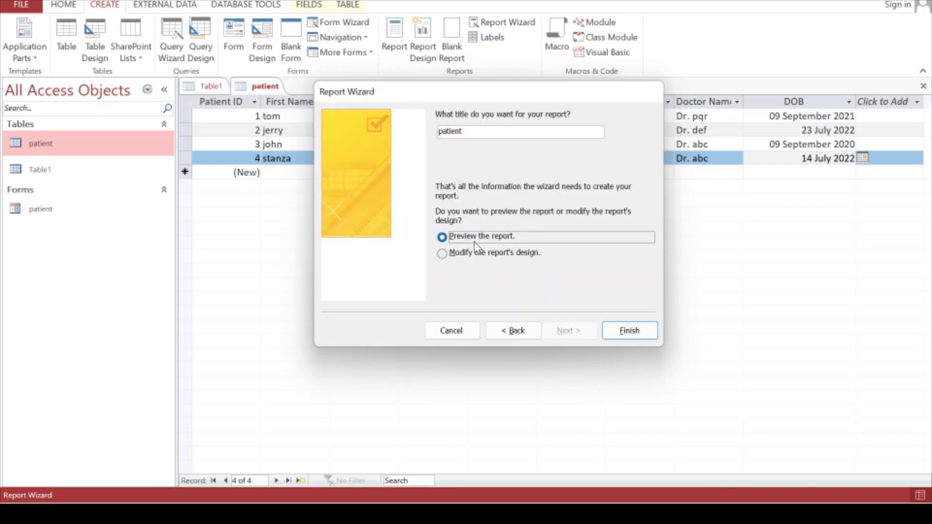
left_click(627, 338)
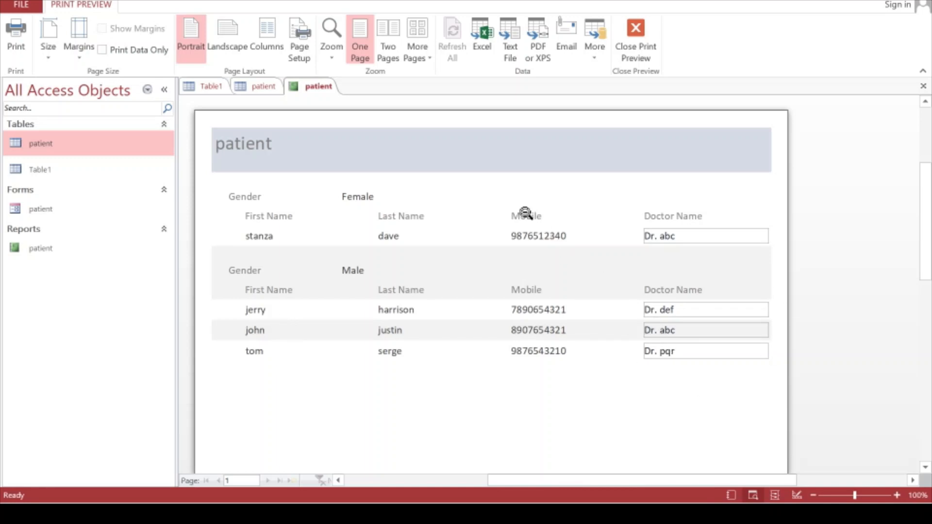
Start a second Report Wizard on the patient table and add the First Name and Last Name fields.
left_click(251, 92)
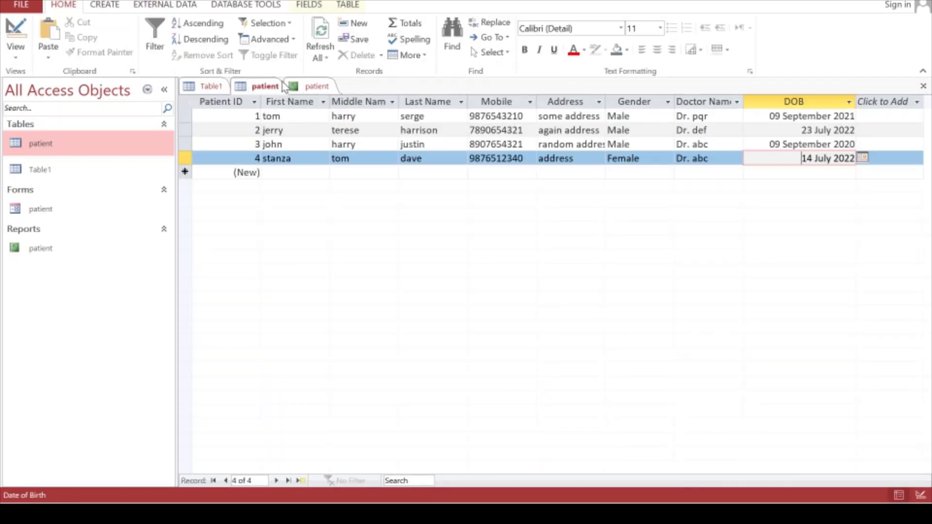
left_click(104, 5)
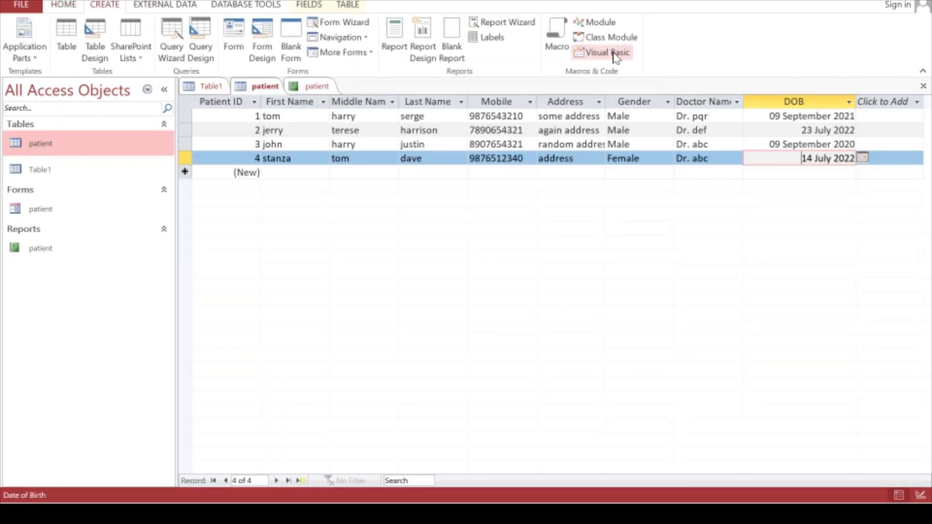
left_click(502, 22)
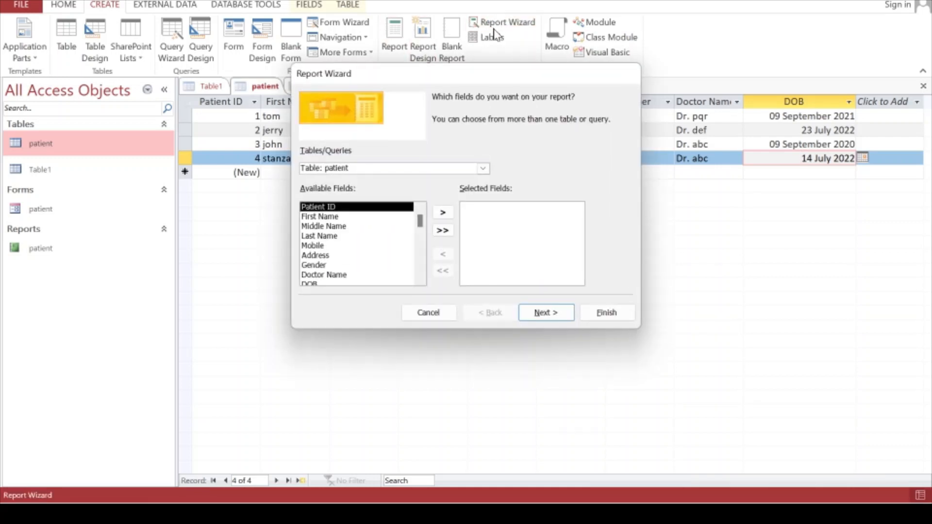
left_click(328, 217)
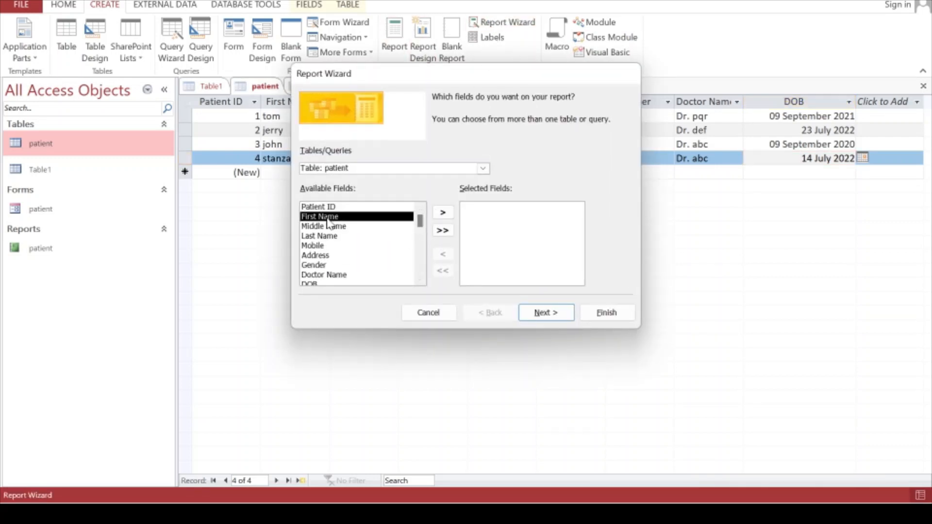
left_click(442, 212)
left_click(333, 226)
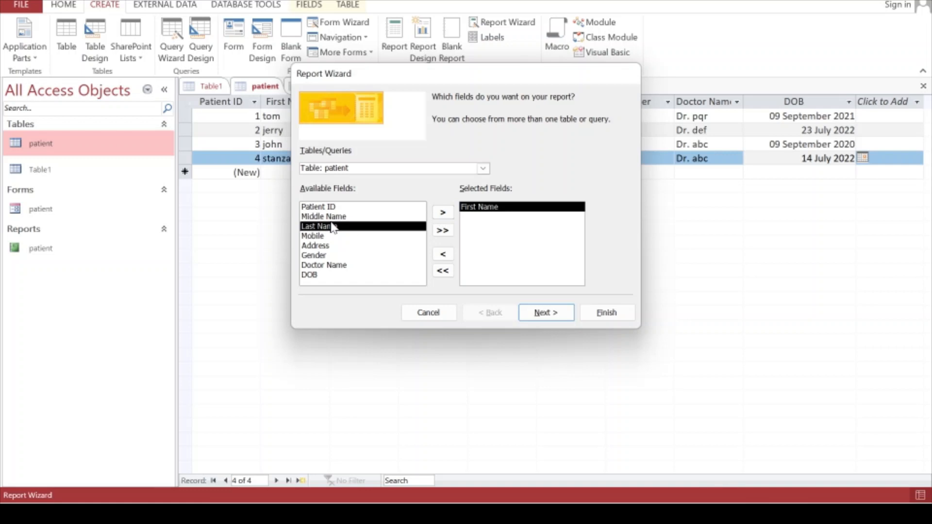
left_click(443, 212)
Add the Mobile, Address and Doctor Name fields to the second report and proceed to the grouping options.
left_click(447, 213)
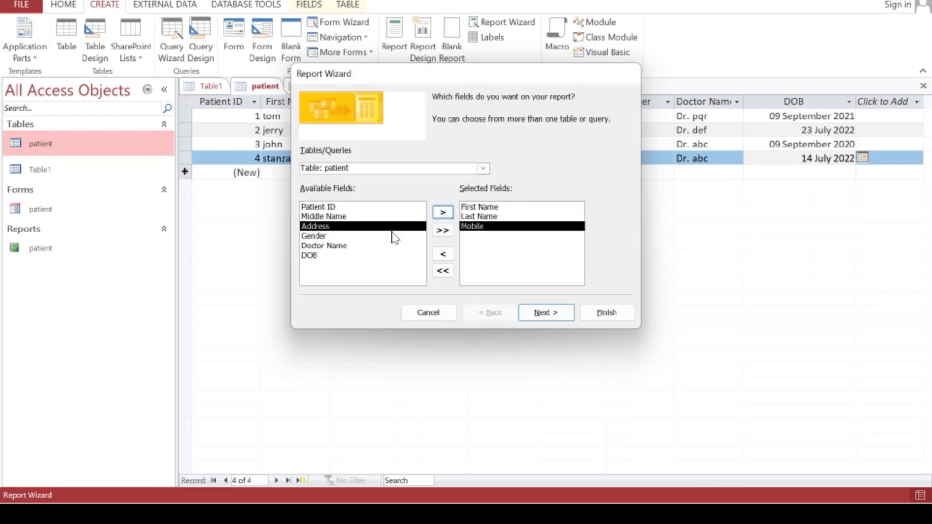
left_click(441, 215)
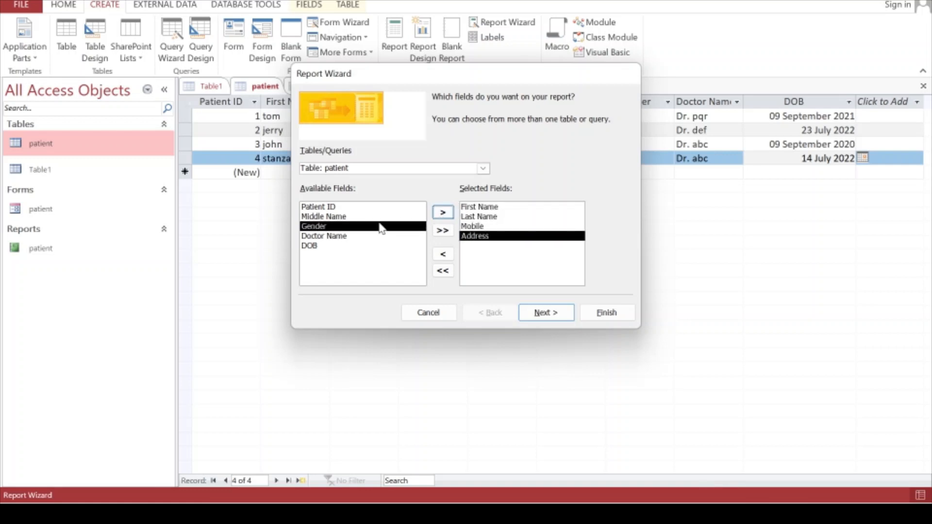
left_click(342, 237)
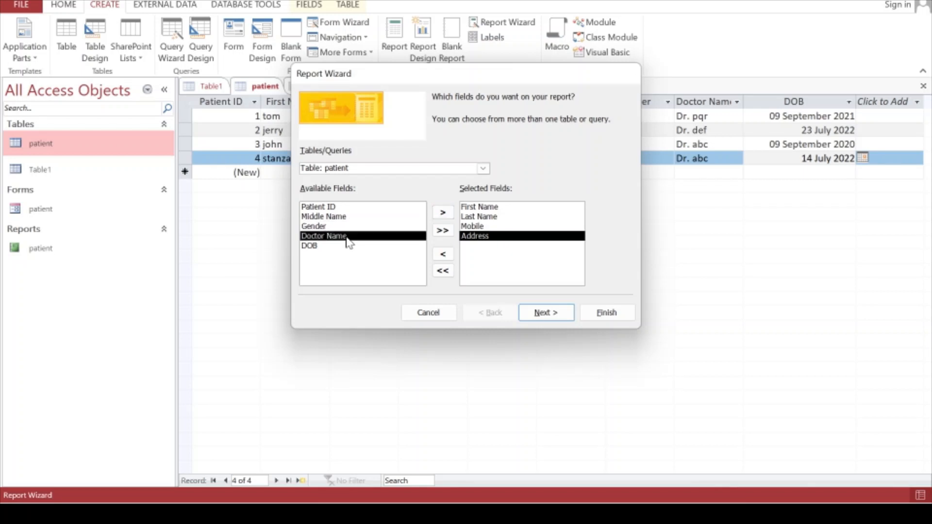
left_click(440, 215)
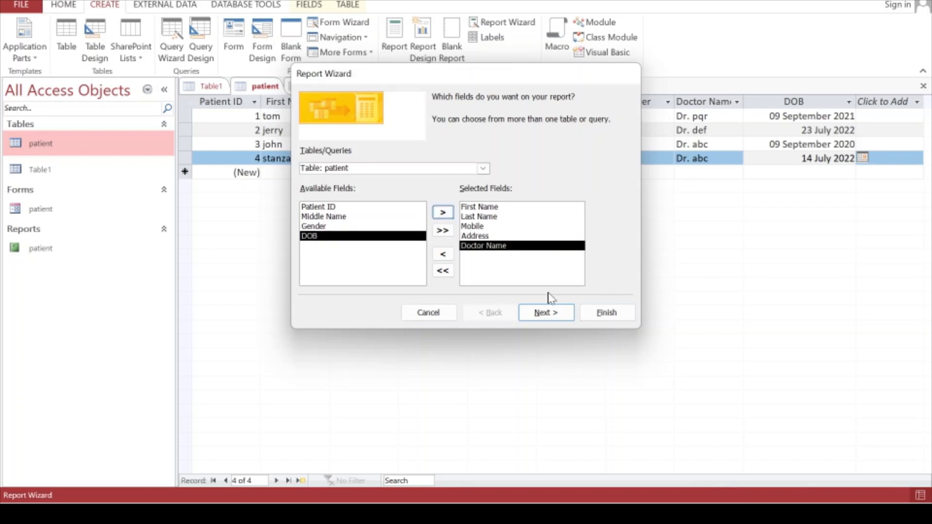
left_click(545, 315)
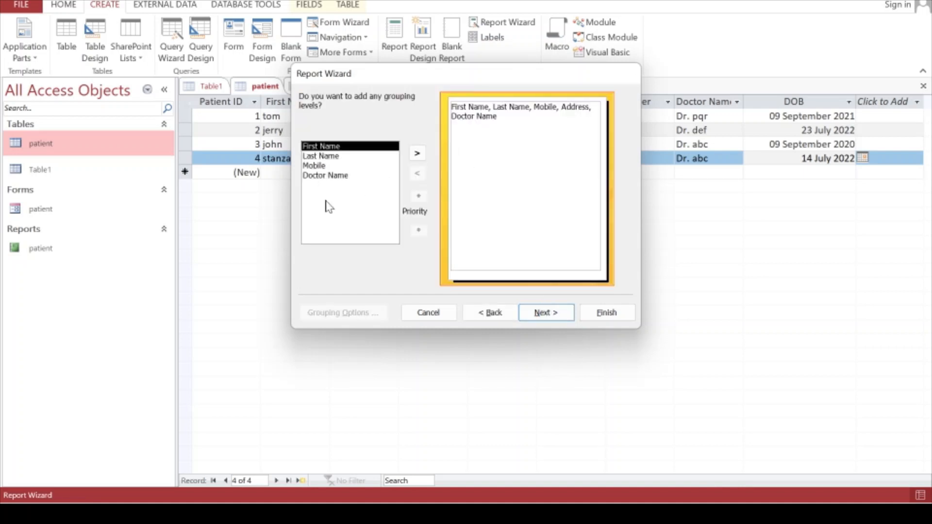
Group the second report by Doctor Name and proceed to the sort options.
left_click(335, 176)
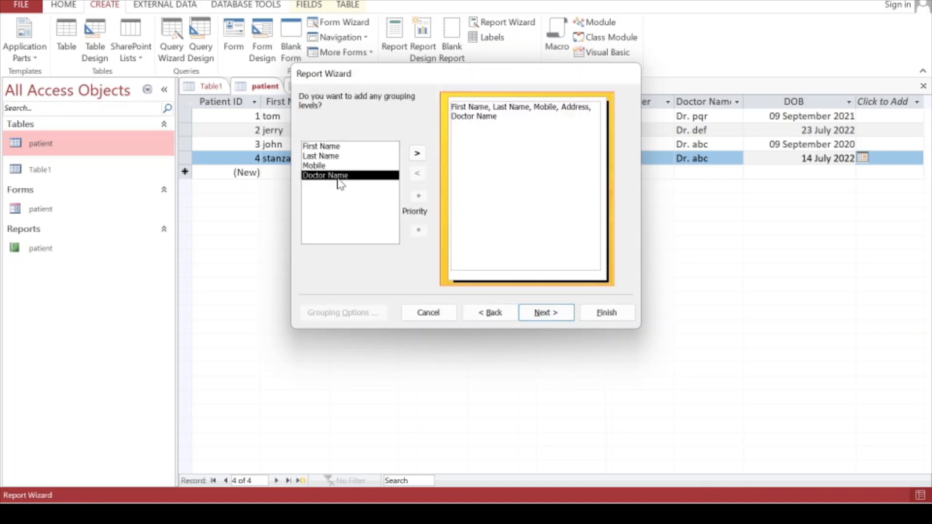
left_click(417, 153)
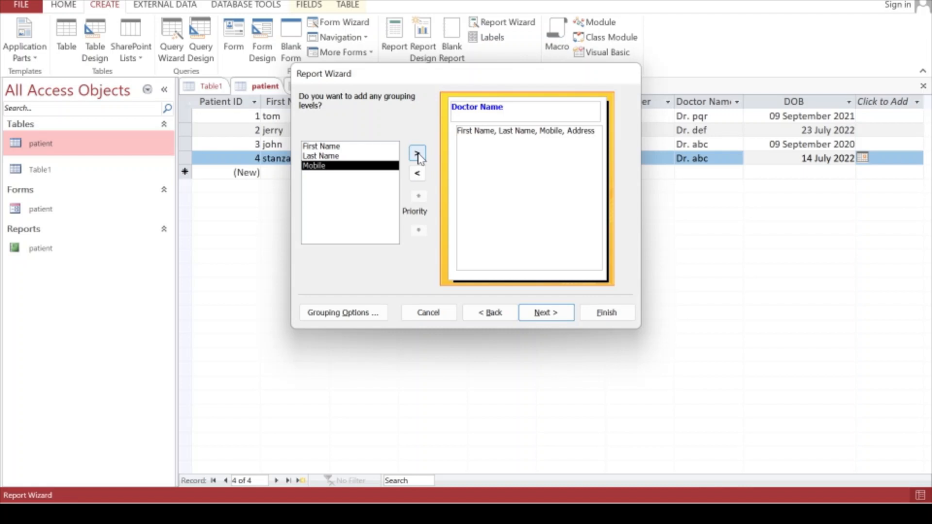
left_click(544, 314)
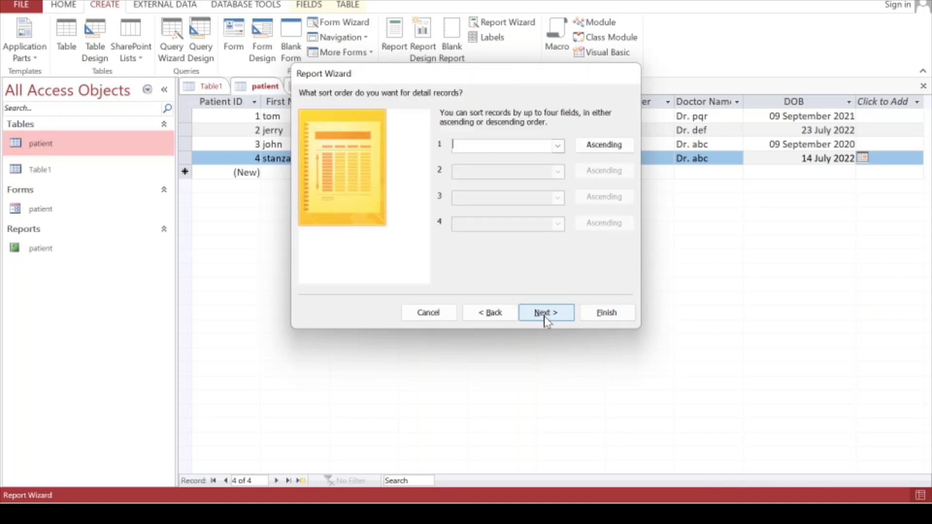
Sort by First Name in ascending order and finish the report as patient1 with the Stepped layout in Portrait and a preview.
left_click(558, 145)
left_click(531, 167)
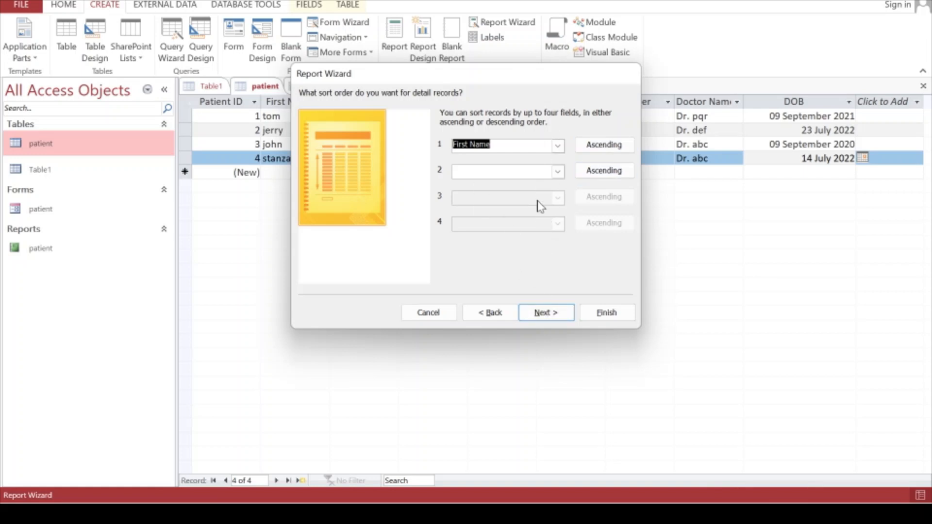
left_click(563, 318)
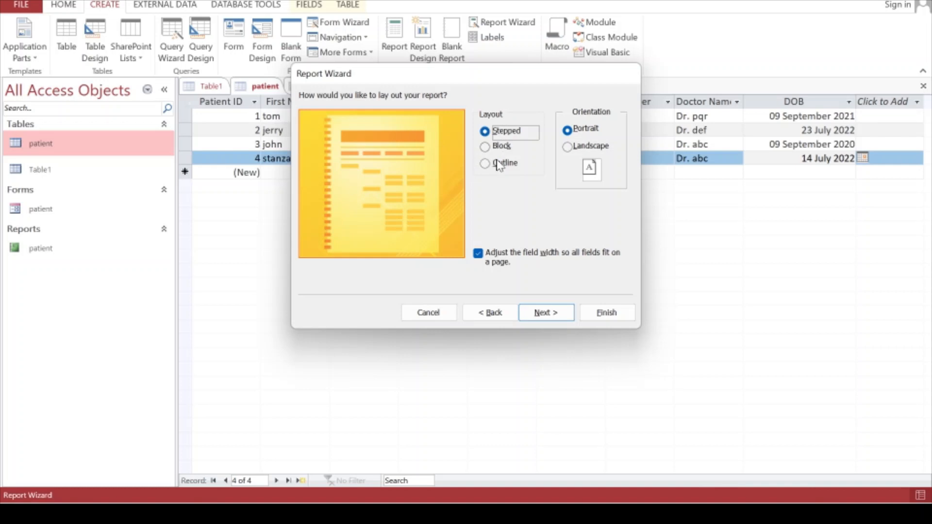
left_click(547, 314)
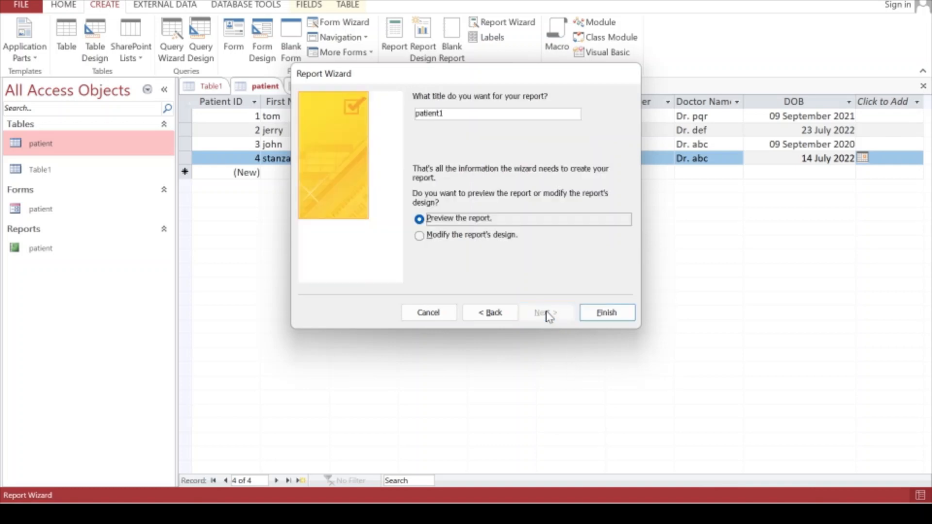
left_click(610, 315)
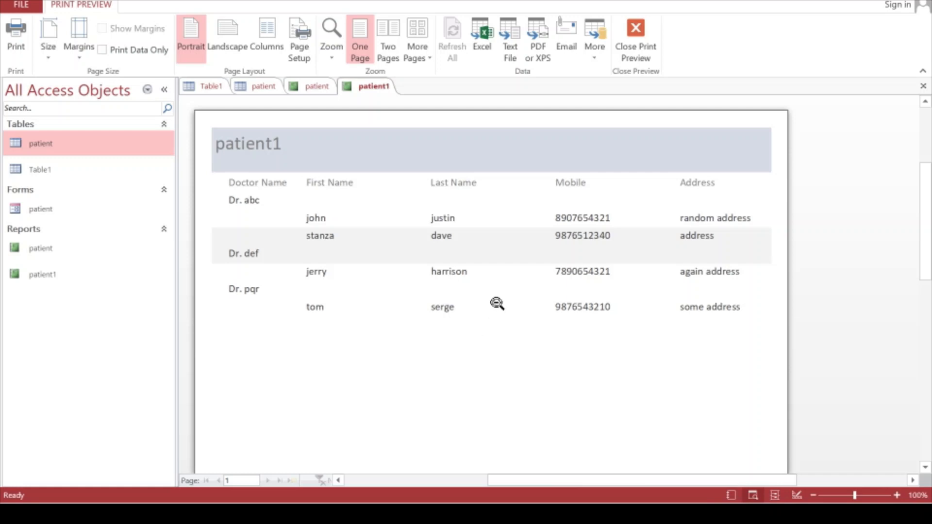
View the print settings for the patient1 report without printing, and close the print preview.
scroll(497, 305, "down", 6)
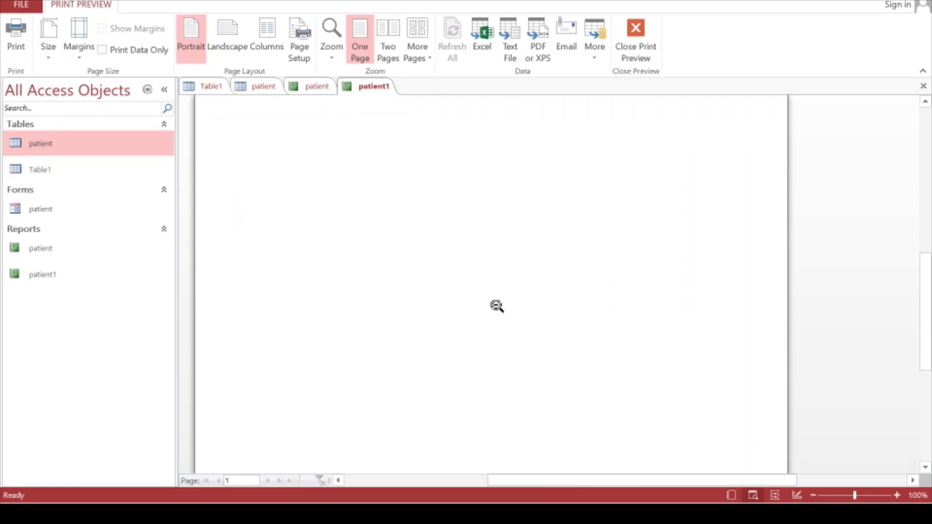
key("ctrl+p")
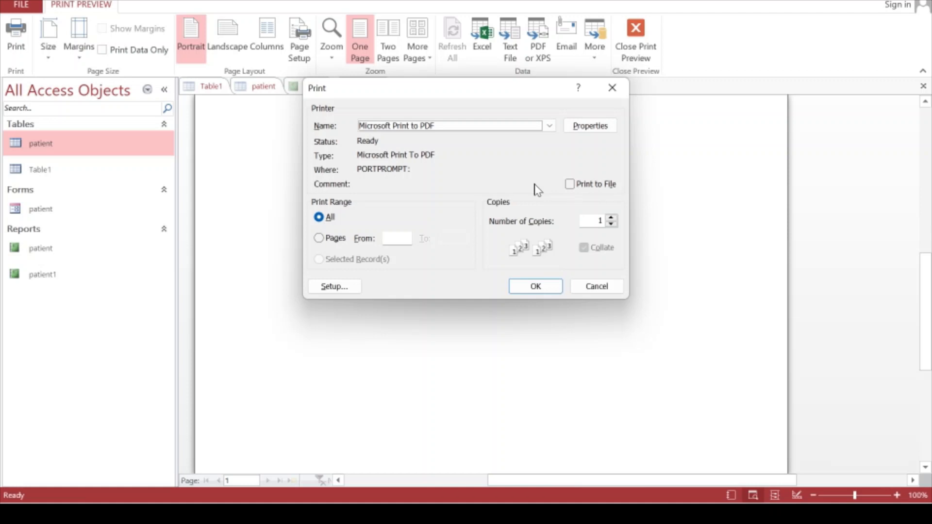
left_click(612, 88)
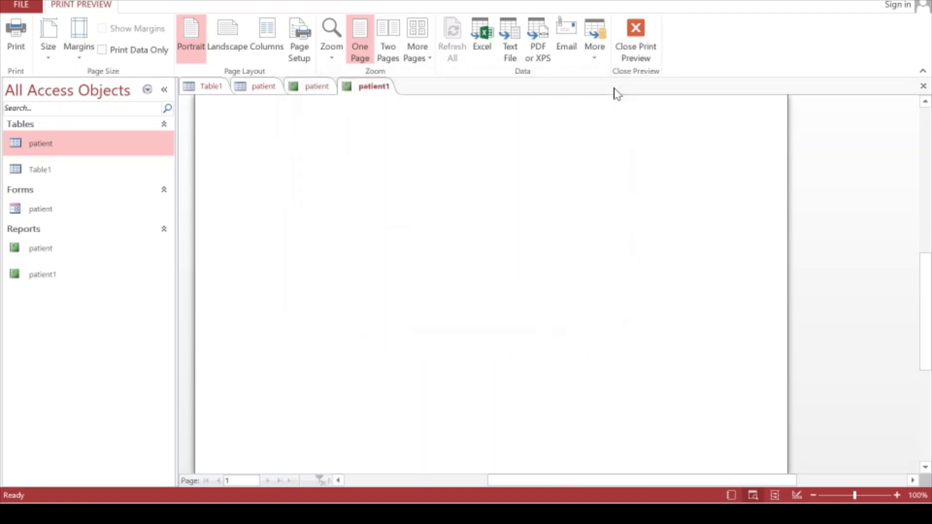
left_click(635, 34)
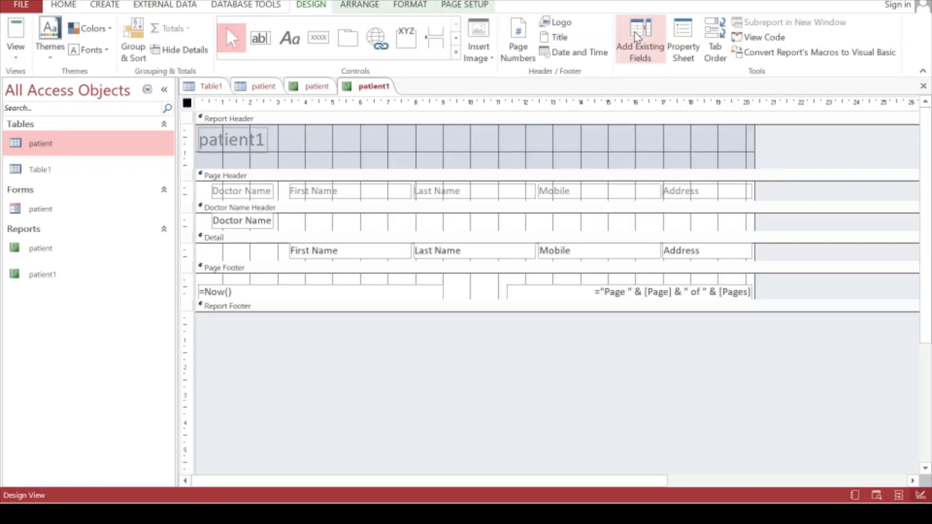
key("alt+Tab")
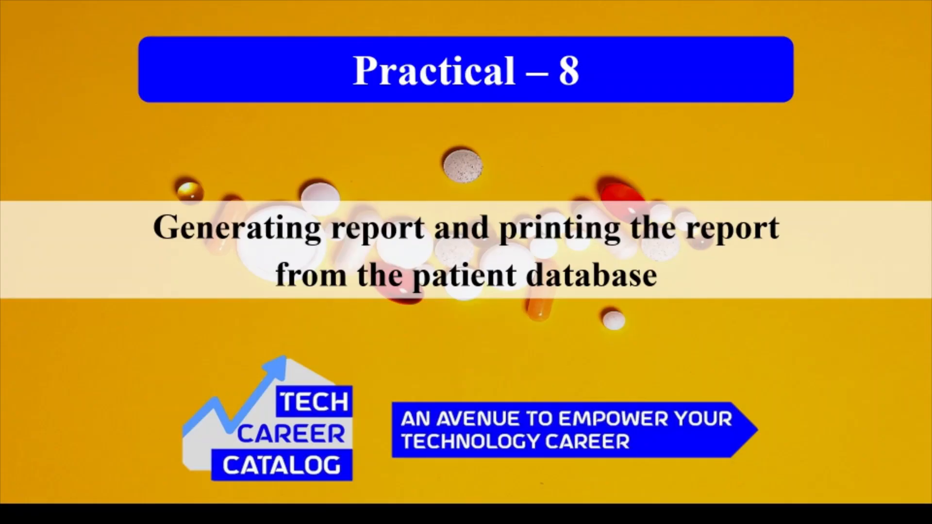
key("Right")
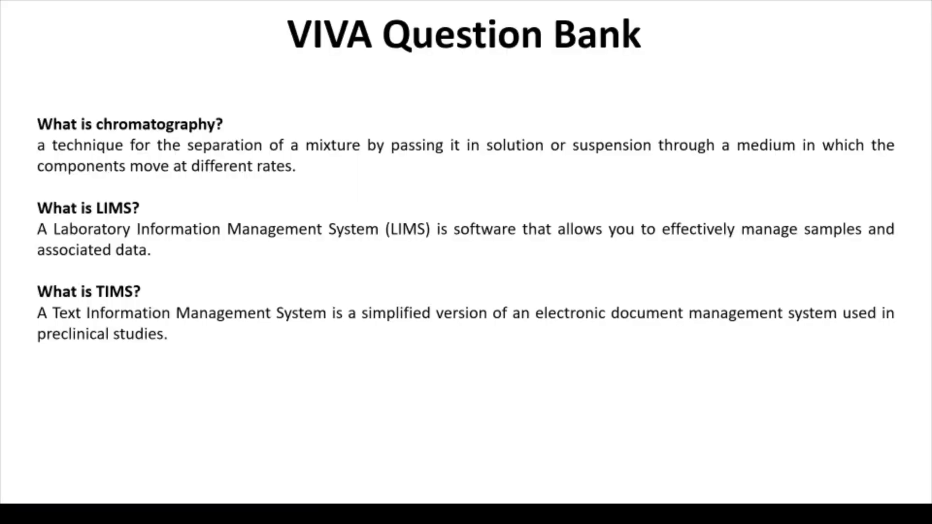